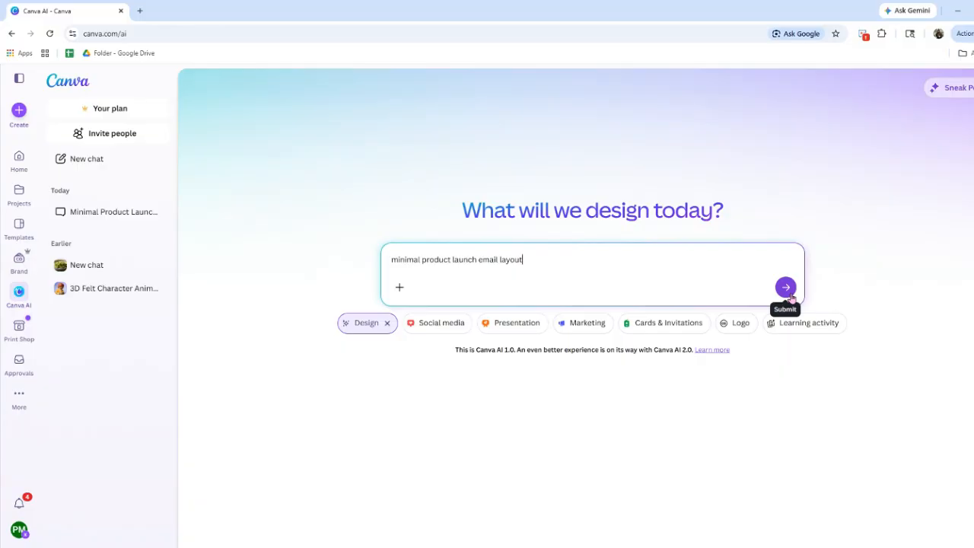
Generate designs from the prompt "minimal product launch email layout" and preview the white Finora Desk version
left_click(788, 290)
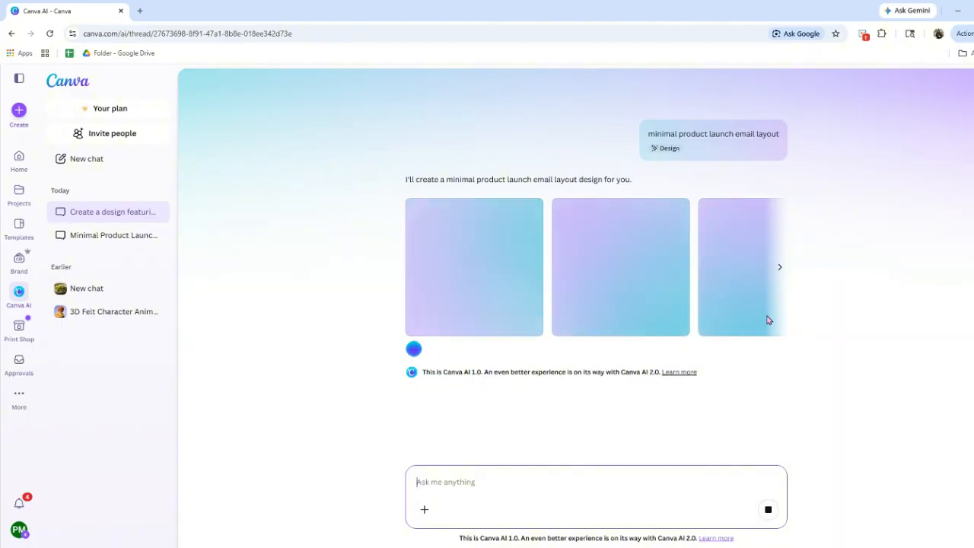
left_click(757, 267)
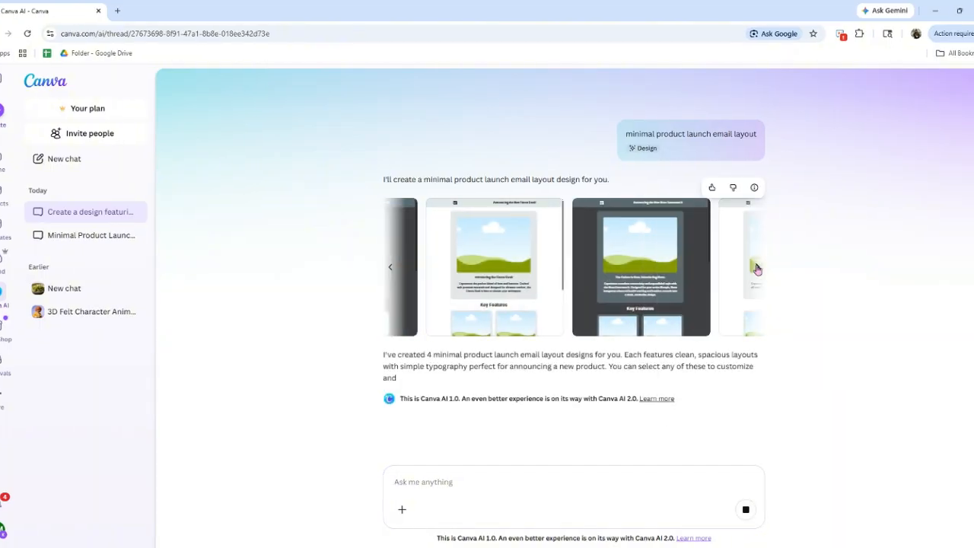
left_click(390, 279)
left_click(601, 267)
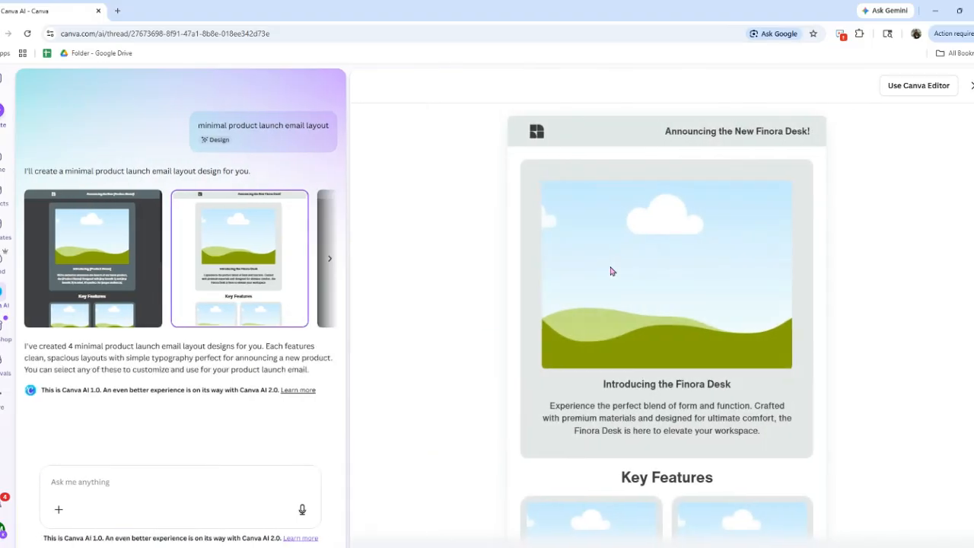
Look through the Finora Desk email layout and open it in the full editor
scroll(673, 333, "down", 4)
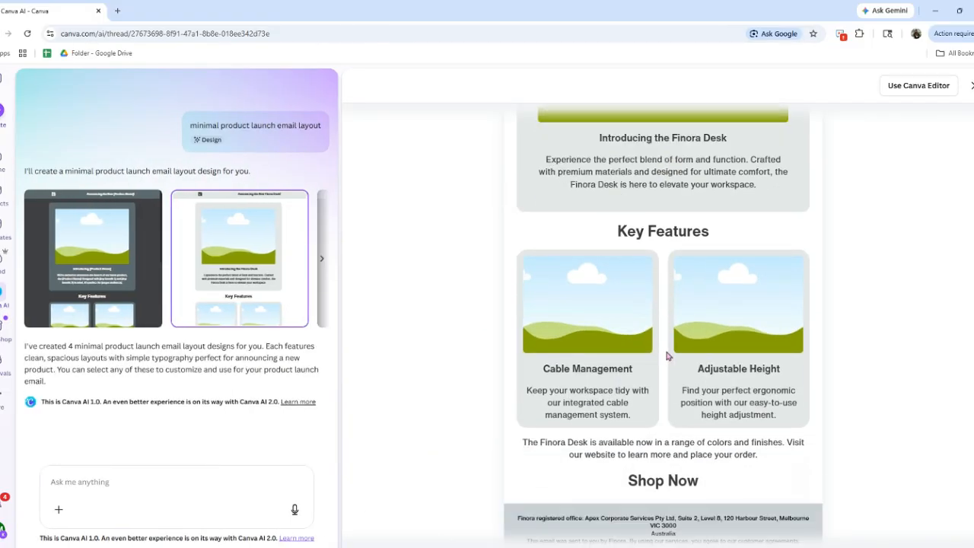
scroll(668, 355, "up", 4)
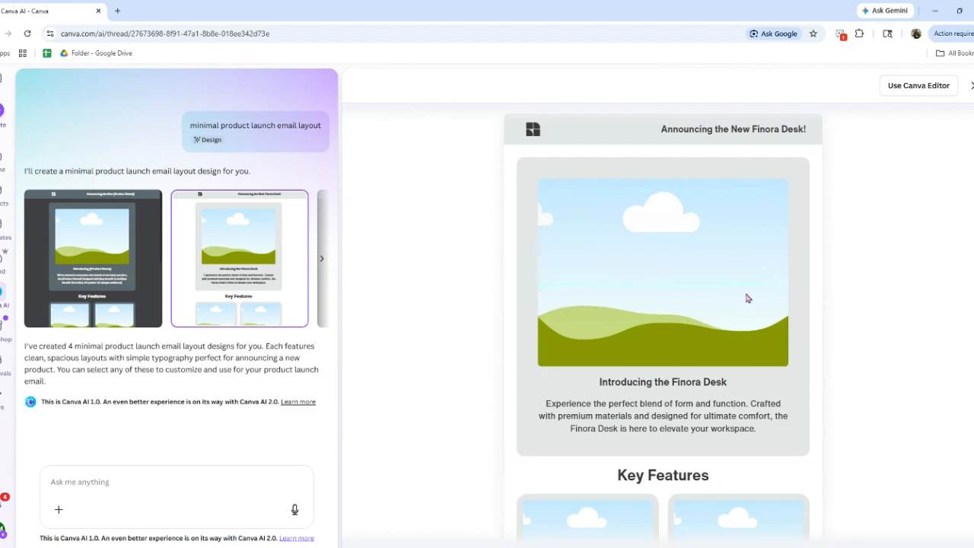
left_click(890, 87)
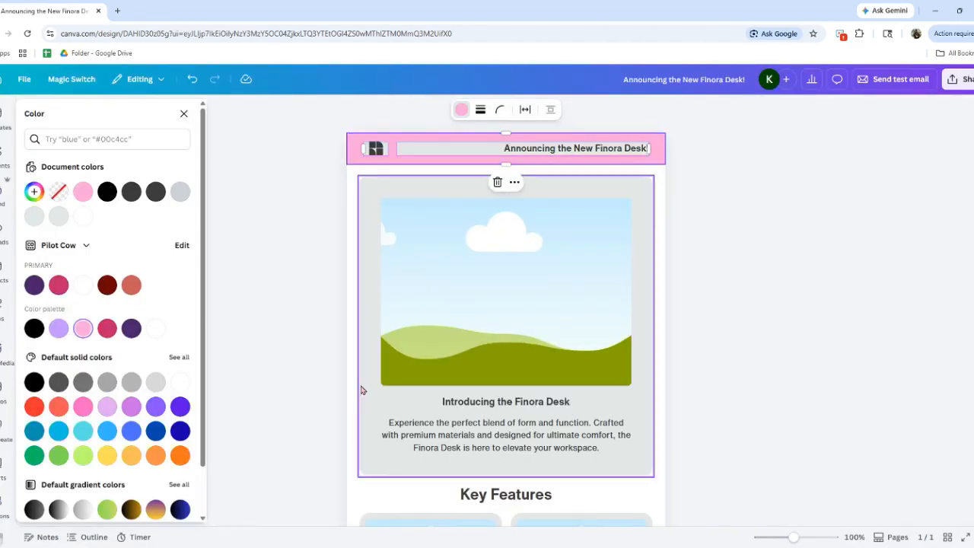
Fill the hero block with light purple and the two Key Features cards with light pink from the brand palette
scroll(494, 318, "down", 4)
left_click(494, 319)
left_click(83, 328)
left_click(518, 328)
left_click(83, 328)
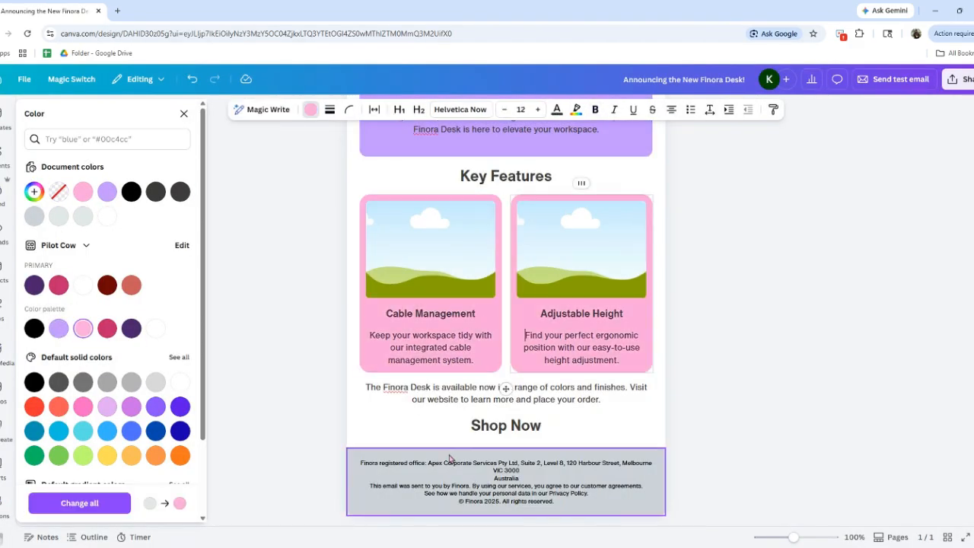
left_click(492, 146)
scroll(492, 350, "up", 4)
scroll(481, 358, "down", 3)
scroll(479, 358, "down", 3)
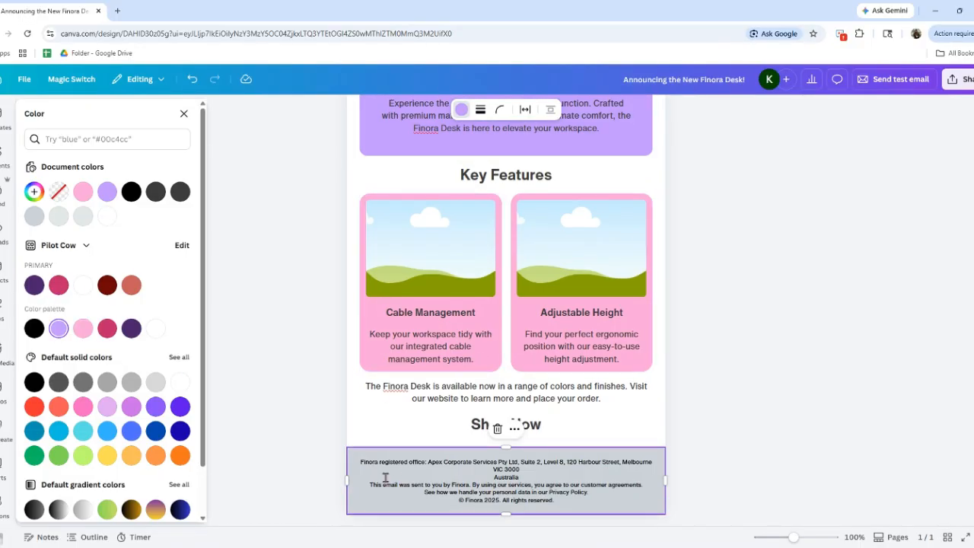
left_click(417, 394)
scroll(417, 394, "up", 4)
Find a stock photo of cake and coffee on a table and place it in the hero image frame
left_click(4, 157)
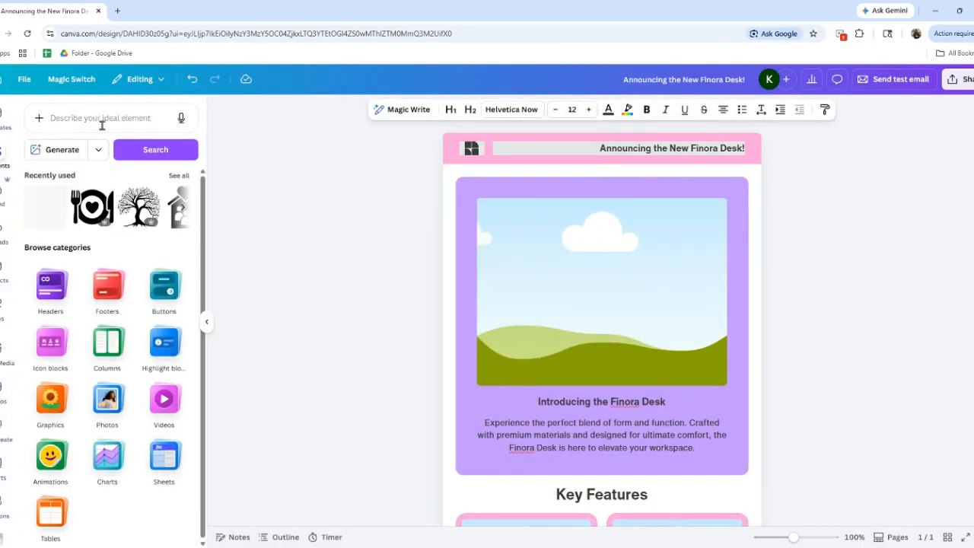
left_click(107, 468)
left_click(179, 269)
left_click_drag(174, 160, 177, 334)
left_click_drag(172, 335, 646, 262)
double_click(653, 259)
left_click_drag(655, 256, 656, 327)
left_click(289, 363)
Place the pasta plate photo in the Cable Management frame and the oranges photo in the Adjustable Height frame
scroll(289, 363, "down", 4)
scroll(122, 365, "down", 2)
left_click_drag(134, 350, 527, 249)
scroll(115, 351, "down", 1)
left_click_drag(66, 372, 676, 251)
scroll(798, 342, "up", 4)
left_click(797, 342)
Remove the grey background fill behind the header title "Announcing the New Finora Desk!"
left_click(640, 149)
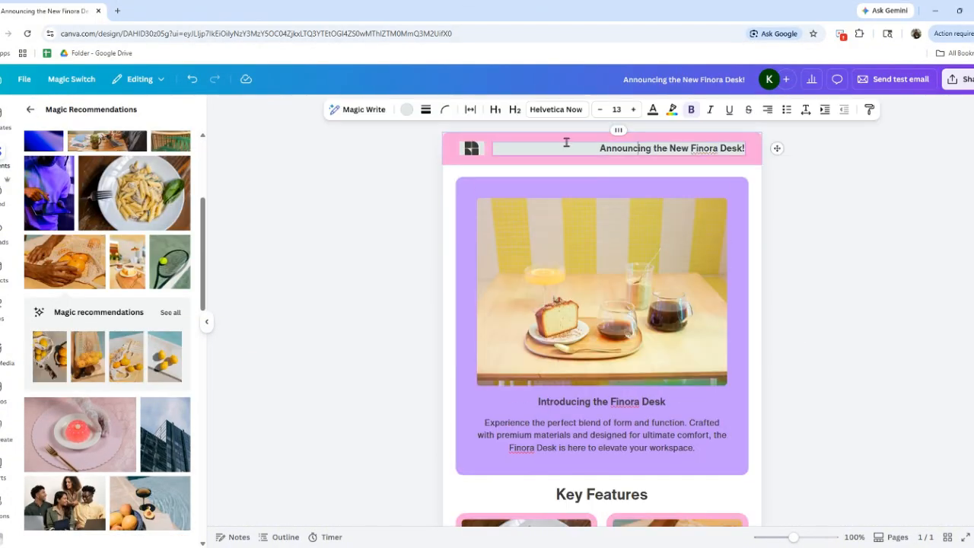
left_click(407, 109)
left_click(59, 187)
Try to remove the grey background behind the header logo, undoing the fill change made along the way
left_click(489, 158)
left_click(59, 188)
left_click(192, 79)
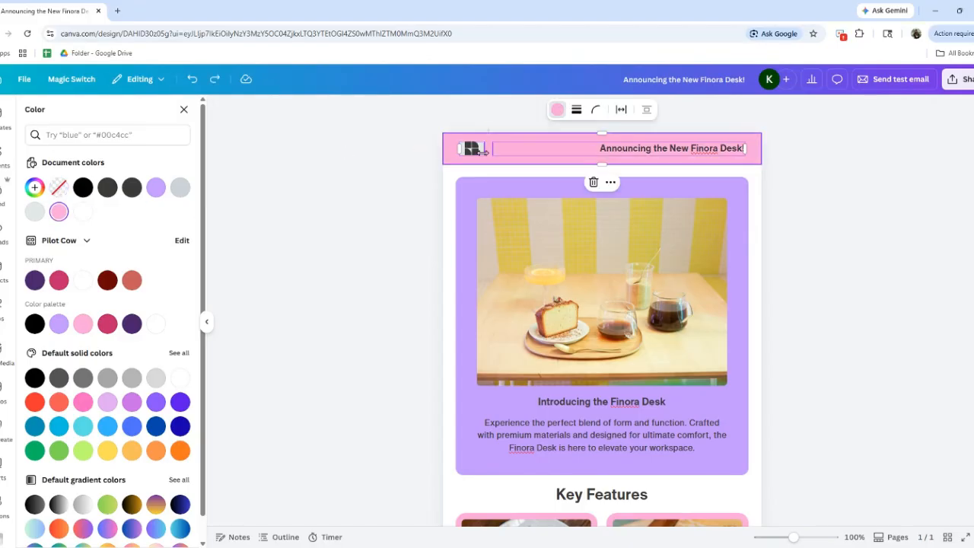
left_click(485, 156)
left_click(485, 186)
left_click(475, 155)
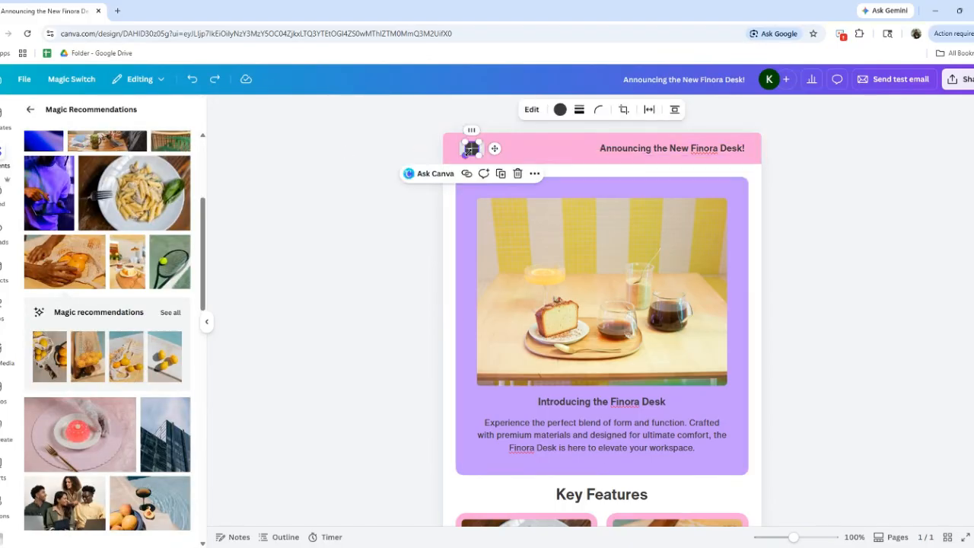
left_click(490, 163)
left_click(493, 188)
Select the product availability paragraph above the Shop Now text
scroll(495, 248, "down", 4)
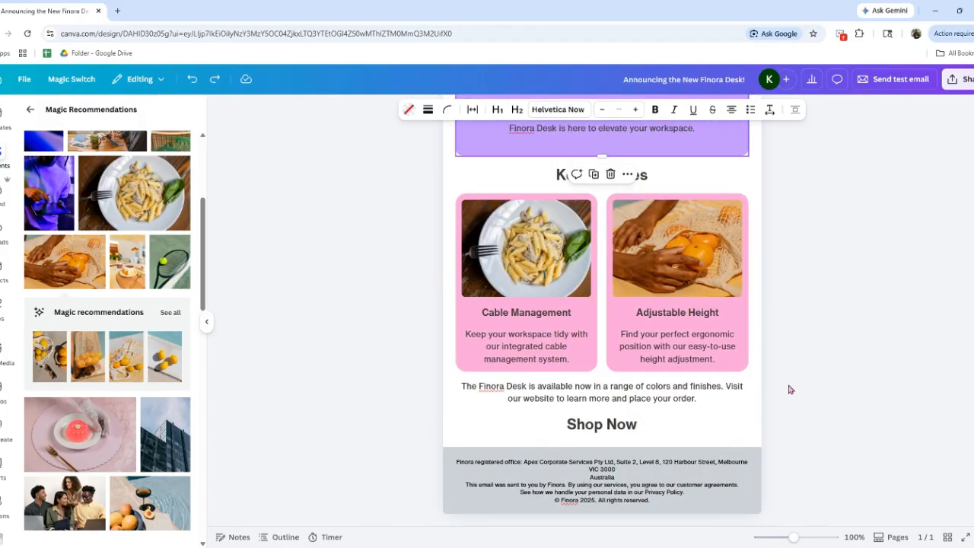
left_click(723, 412)
left_click_drag(718, 402, 462, 384)
left_click(475, 110)
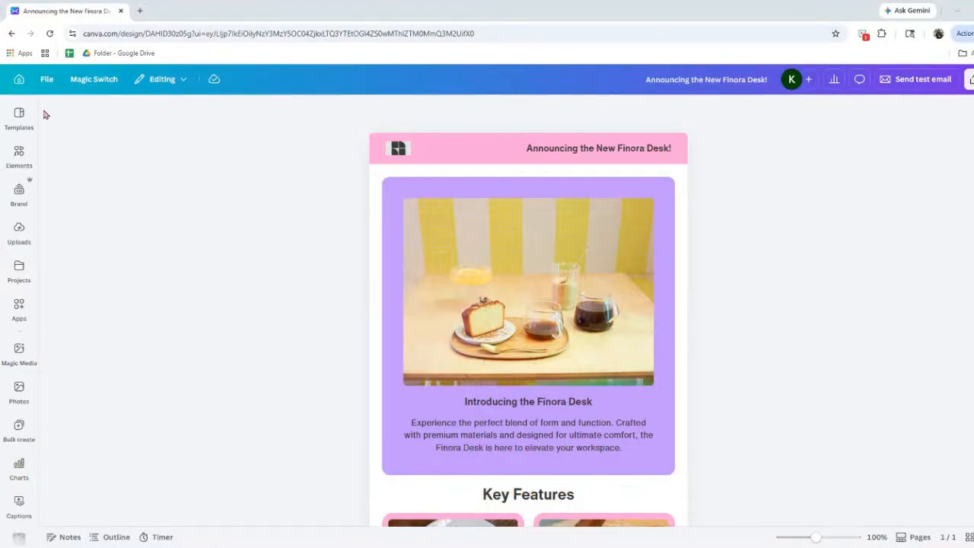
Generate AI images from the element prompt "soft pastel product flat lay background"
left_click(17, 156)
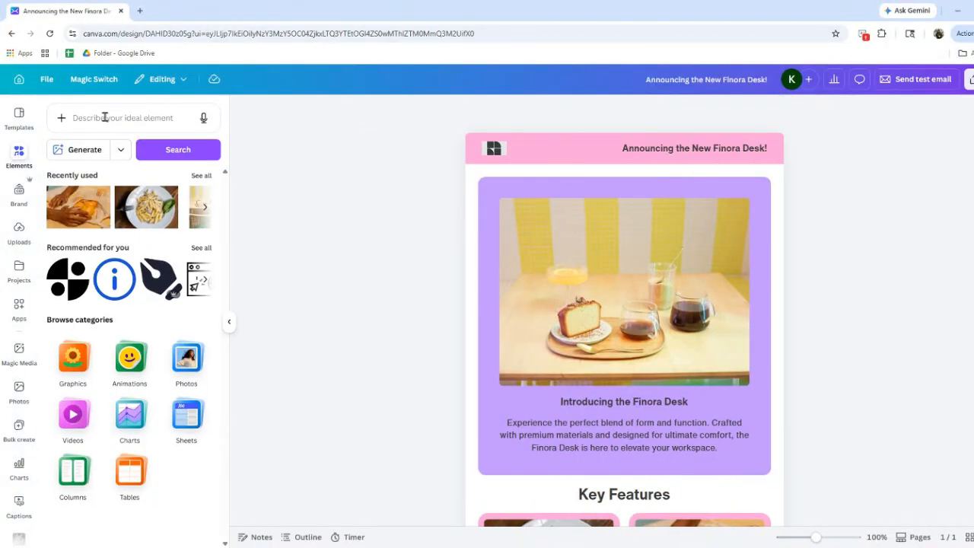
left_click(105, 118)
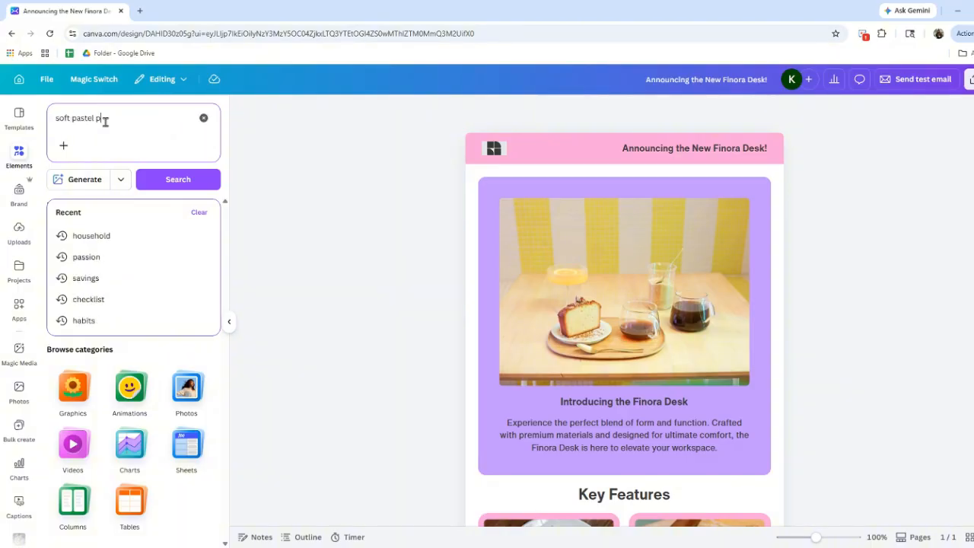
type("roduct flat lay")
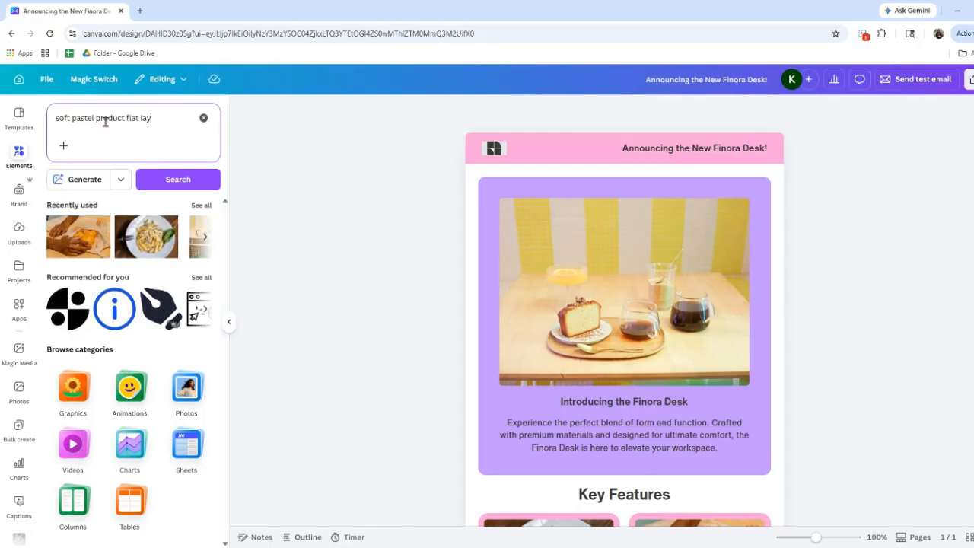
type(" nackground")
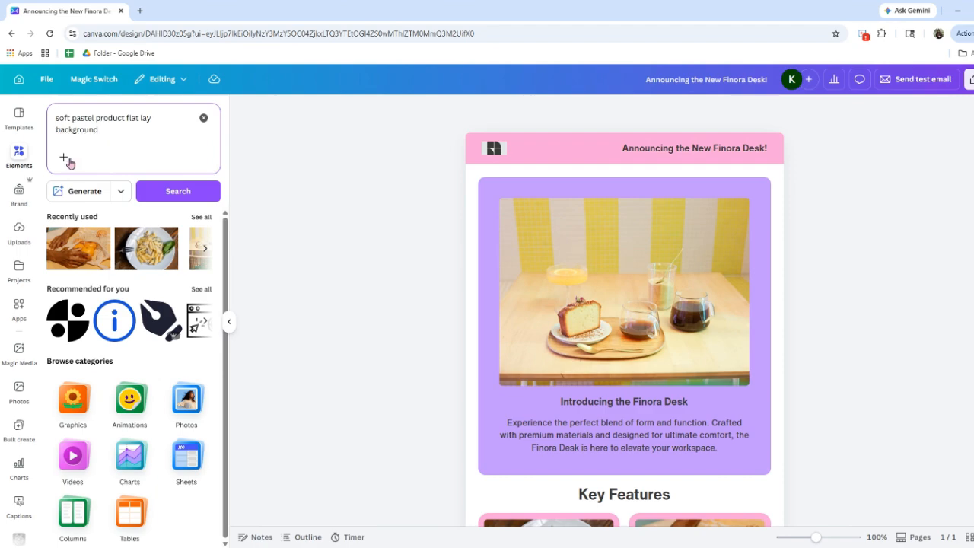
left_click(118, 195)
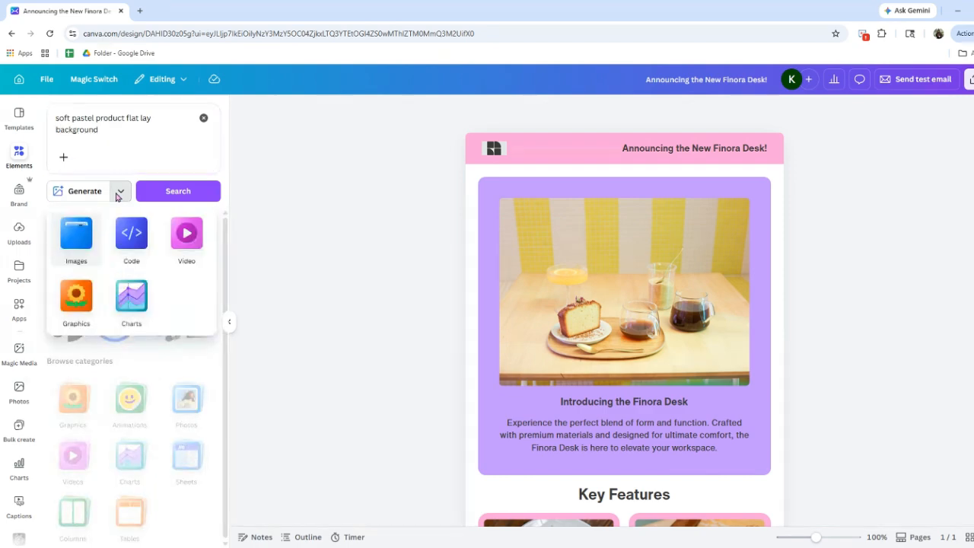
left_click(124, 242)
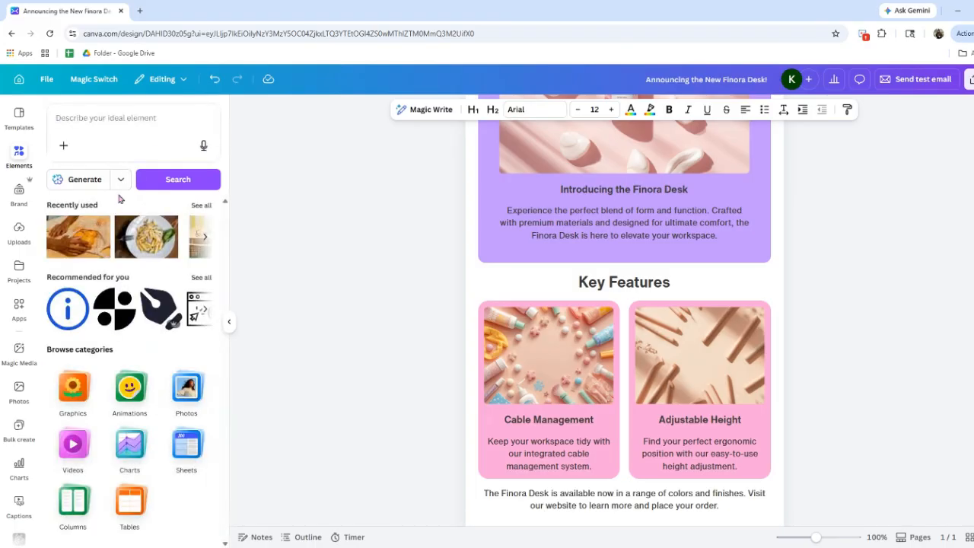
Replace the hero image with the AI-generated "new product" picture of a sunlit amber bottle
left_click(121, 183)
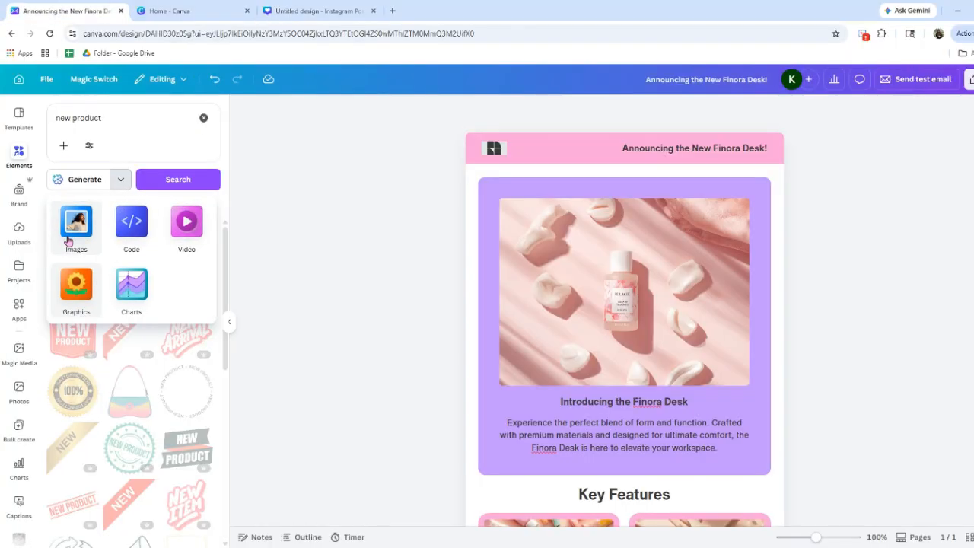
left_click(74, 219)
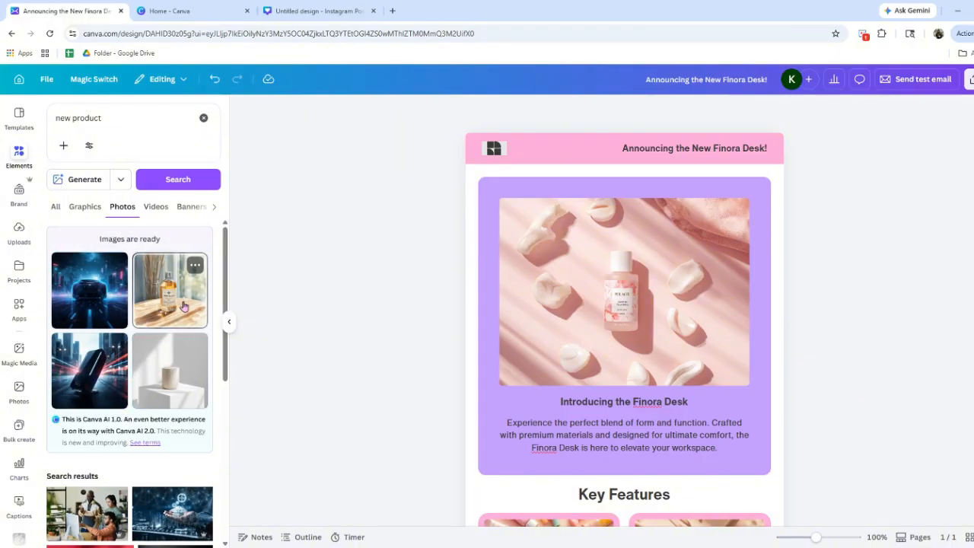
left_click_drag(183, 301, 622, 293)
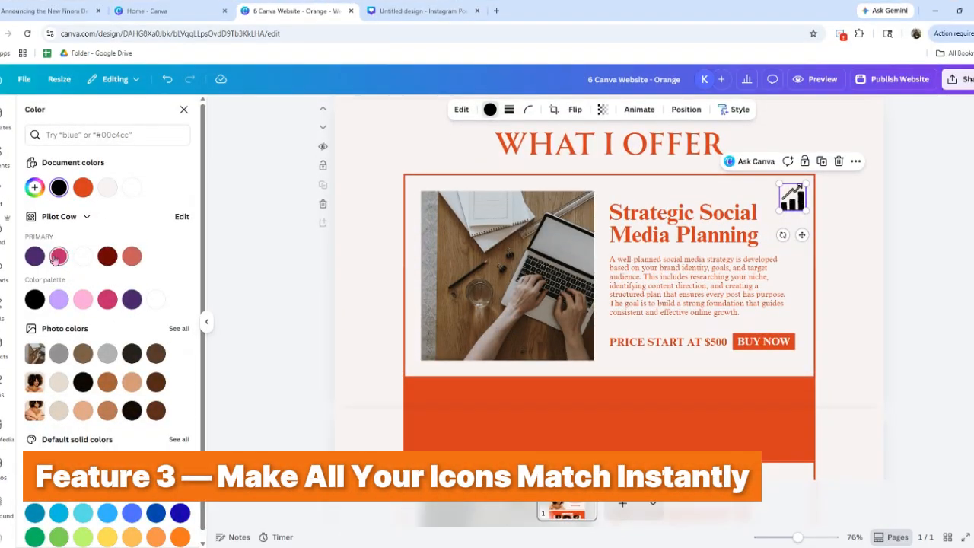
Recolor the growth chart icon in the Strategic Social Media Planning card with the brand's magenta-pink primary color
left_click(58, 257)
left_click(897, 272)
Add the black gift icon at small size to the upper-right corner of the Content Development & Design card
scroll(868, 338, "down", 5)
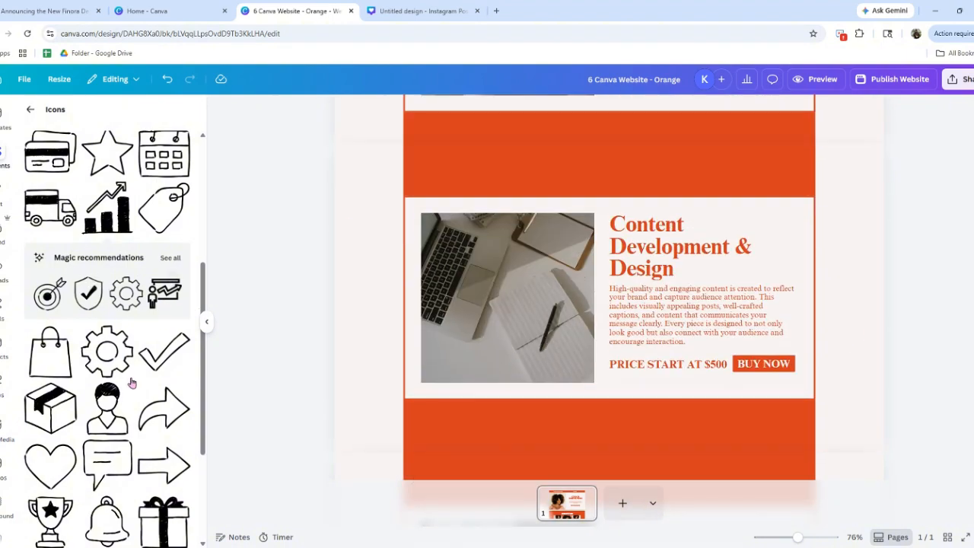
scroll(131, 383, "down", 3)
left_click_drag(164, 341, 737, 217)
left_click_drag(804, 190, 793, 221)
Copy the art style of the magenta-pink growth chart icon in the Strategic Social Media Planning card
scroll(877, 230, "up", 5)
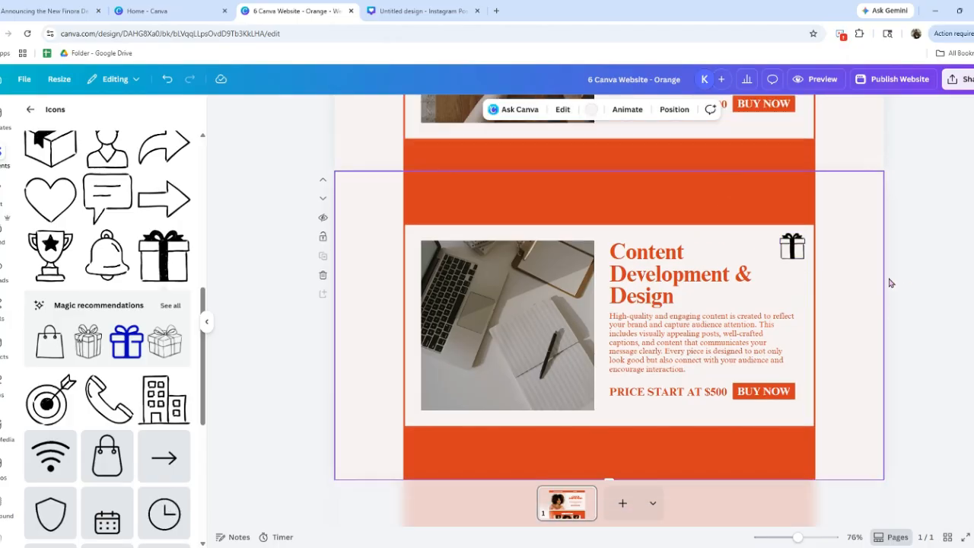
left_click(792, 204)
left_click(795, 199)
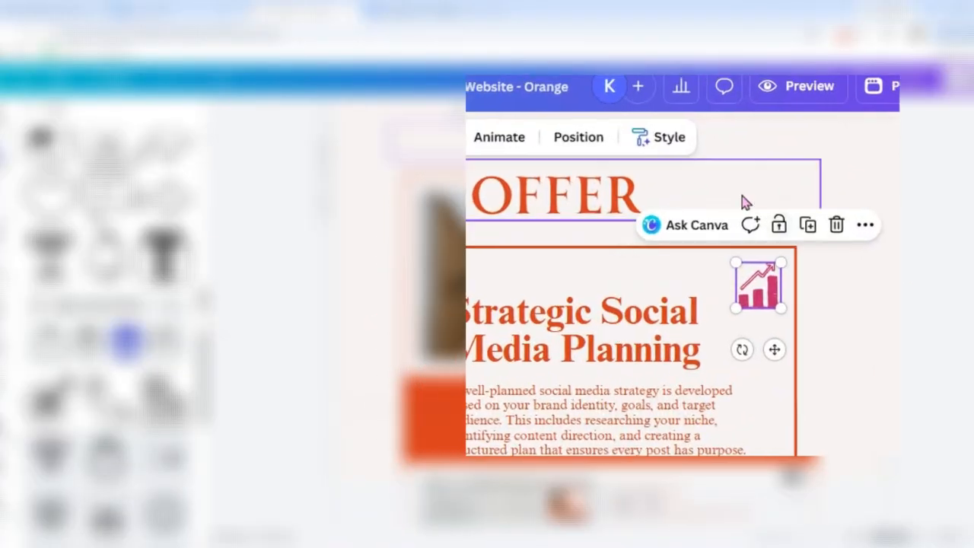
left_click(734, 109)
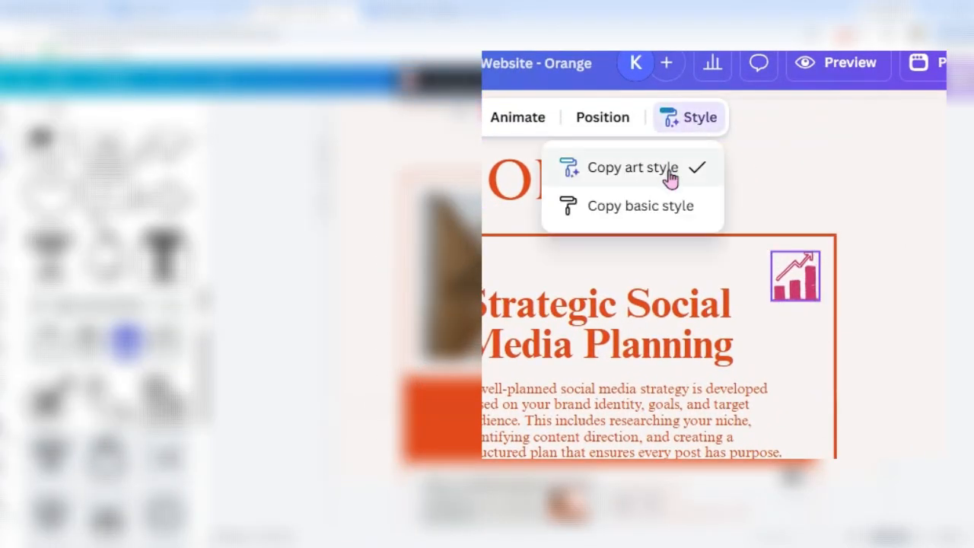
left_click(668, 169)
Apply the copied art style to the gift icon in the Content Development & Design card
scroll(758, 403, "down", 5)
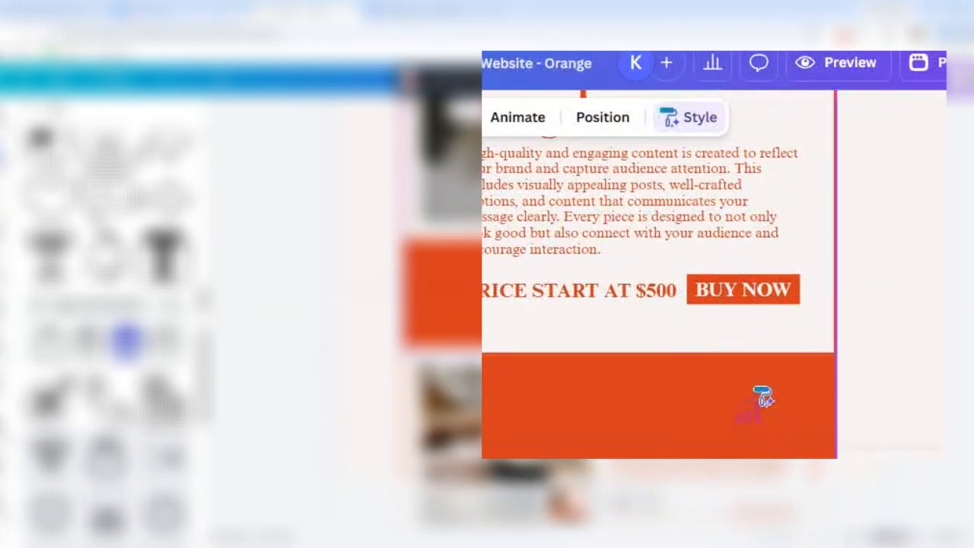
scroll(761, 398, "down", 2)
scroll(759, 398, "up", 4)
left_click(811, 217)
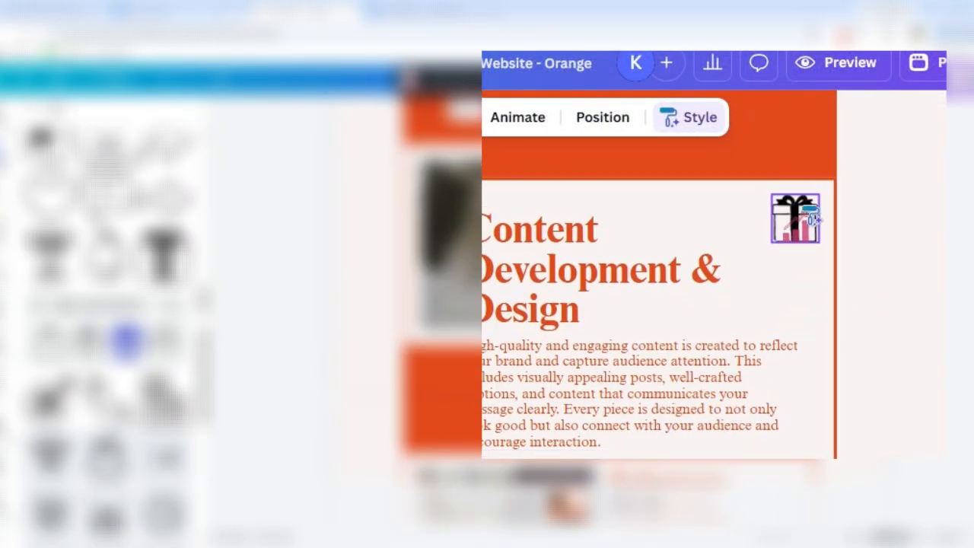
left_click(807, 217)
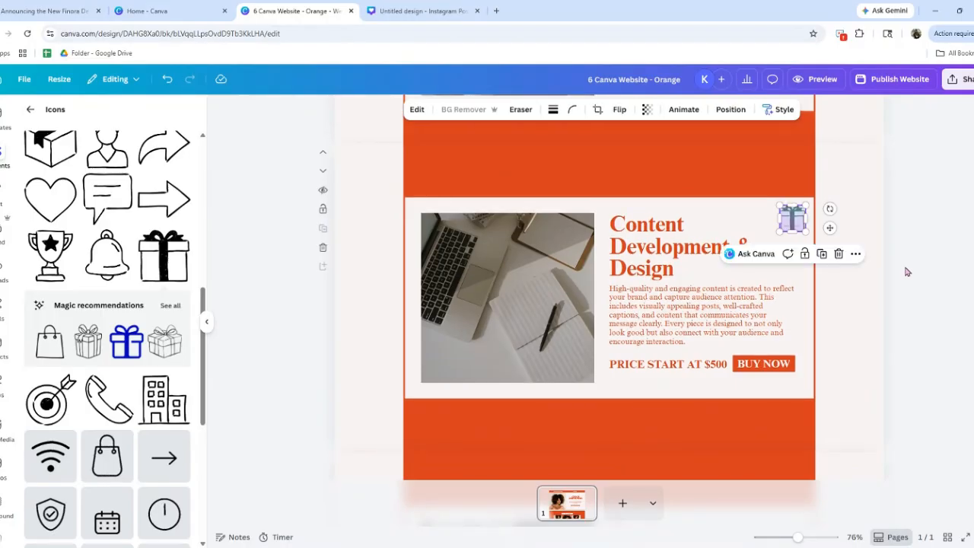
left_click(714, 418)
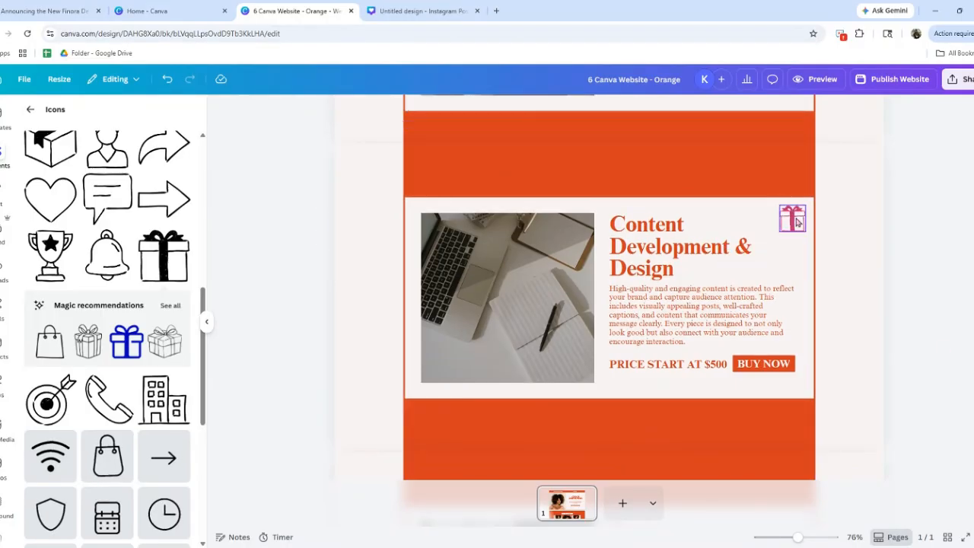